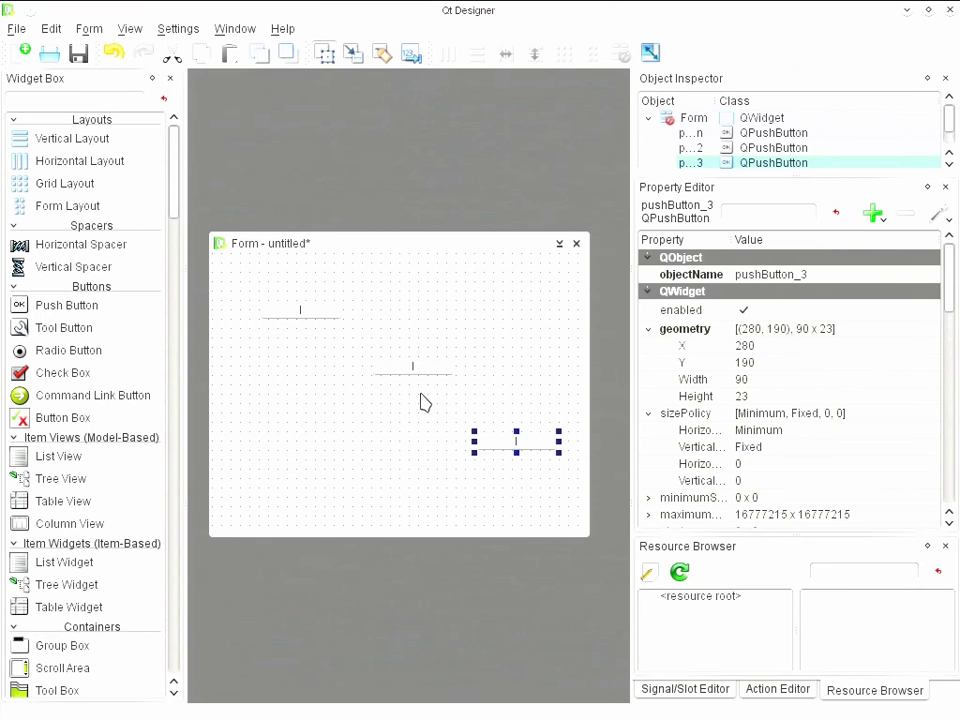
# Step: Label the form's lowest push button "Everywhere" and the middle push button "Qt"
pyautogui.write('Everywhere')
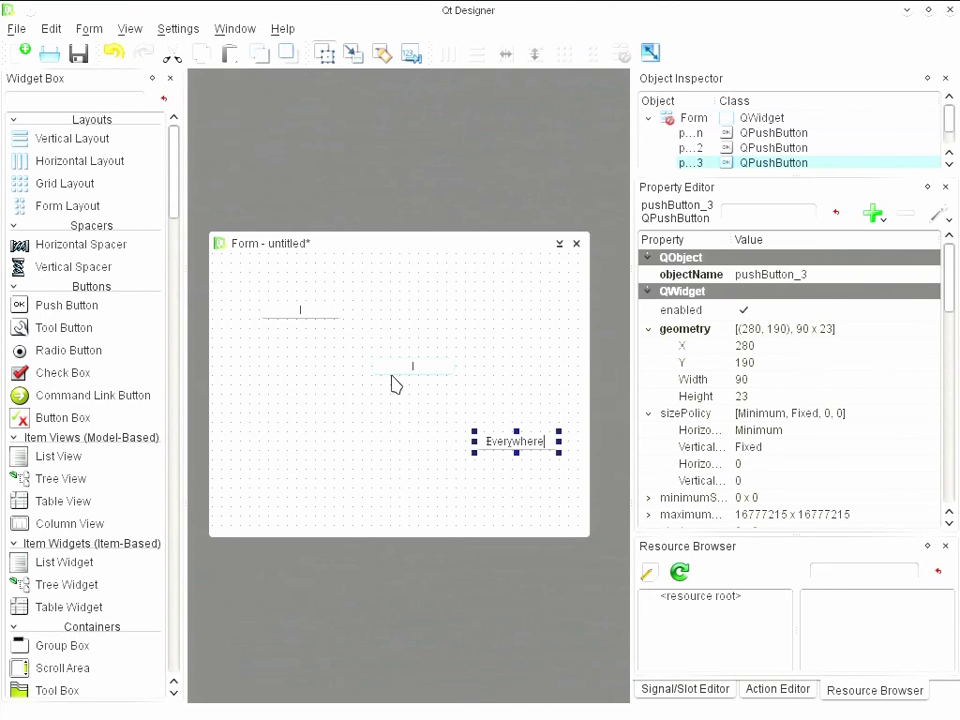
pyautogui.click(397, 376)
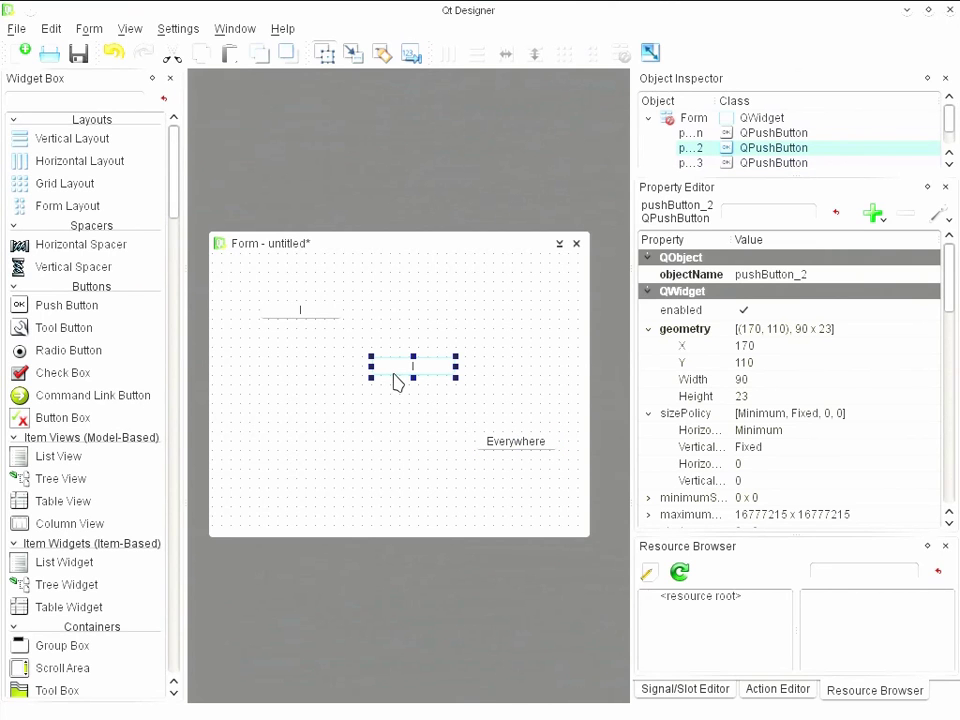
pyautogui.write('Qt')
pyautogui.click(413, 339)
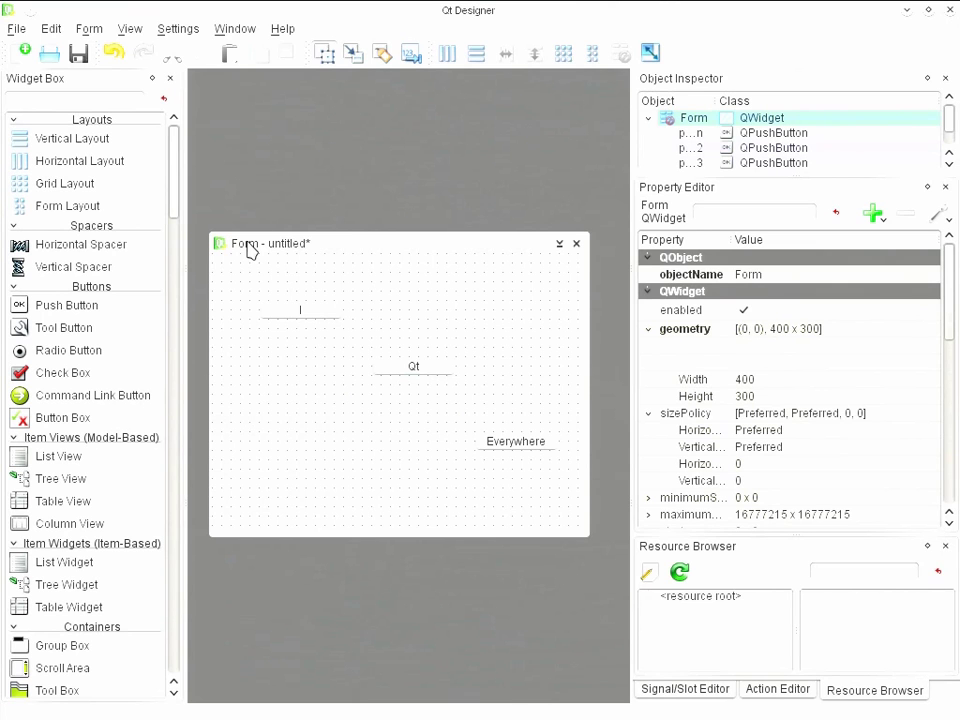
# Step: Preview the form, resize the preview window to check how the buttons react, and close the preview
pyautogui.click(85, 29)
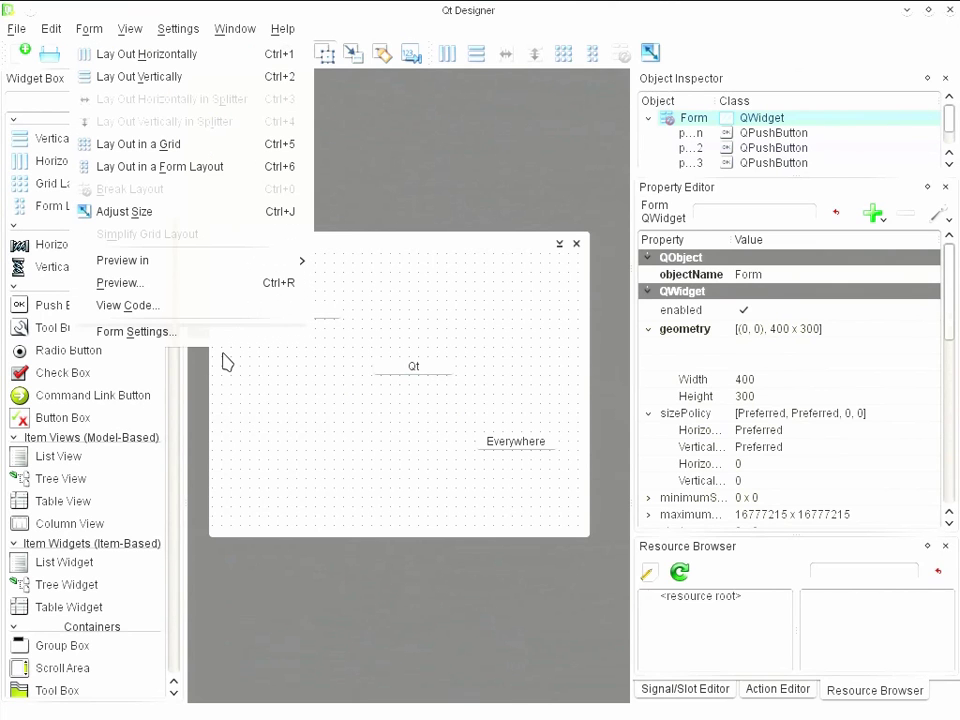
pyautogui.click(183, 285)
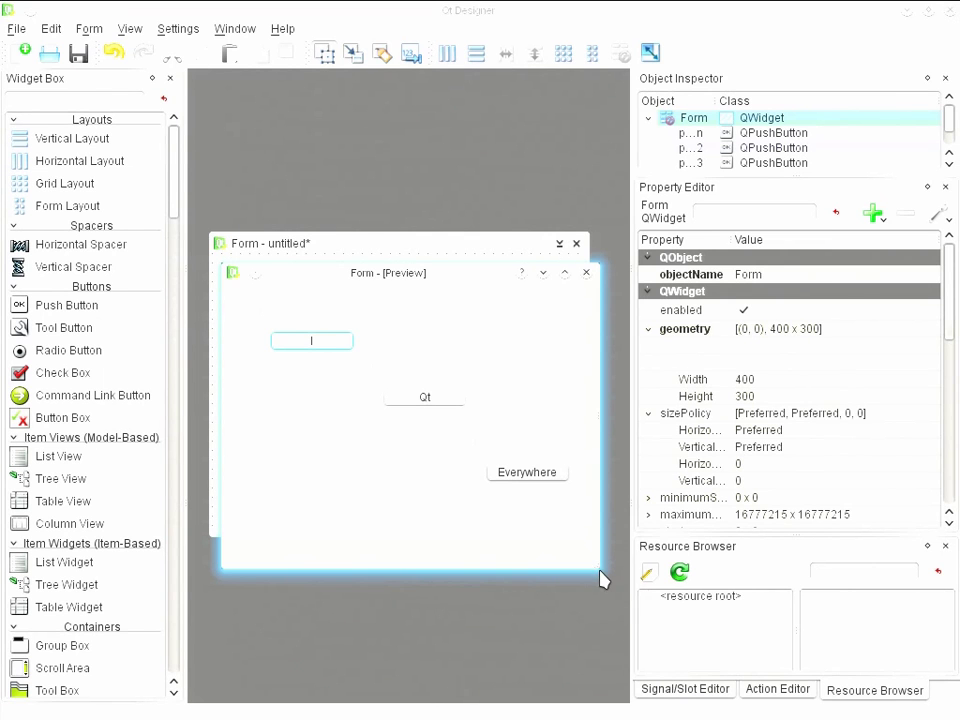
pyautogui.moveTo(597, 567); pyautogui.dragTo(695, 622)
pyautogui.moveTo(630, 608); pyautogui.dragTo(600, 579)
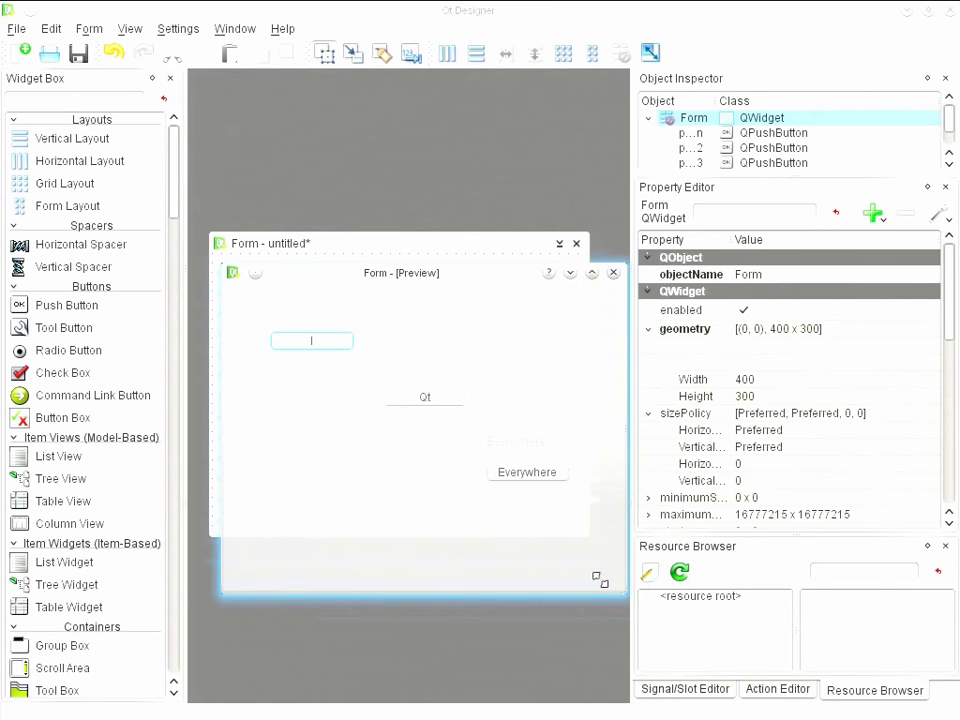
pyautogui.click(600, 273)
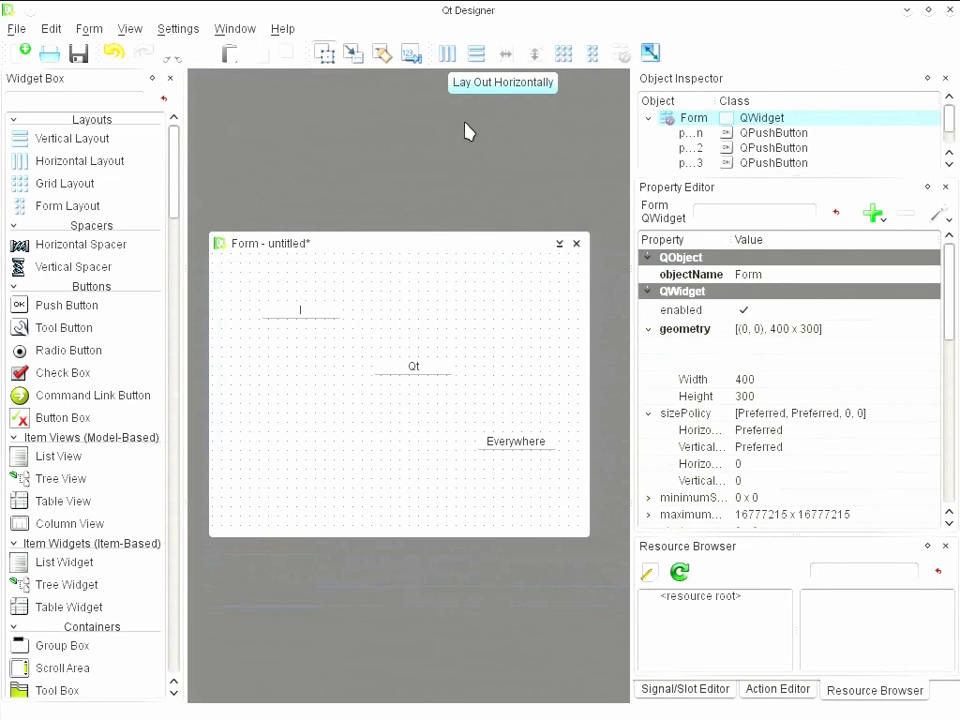
# Step: Arrange the form's buttons in a horizontal layout and set the "I" button's vertical size policy to Minimum
pyautogui.click(448, 54)
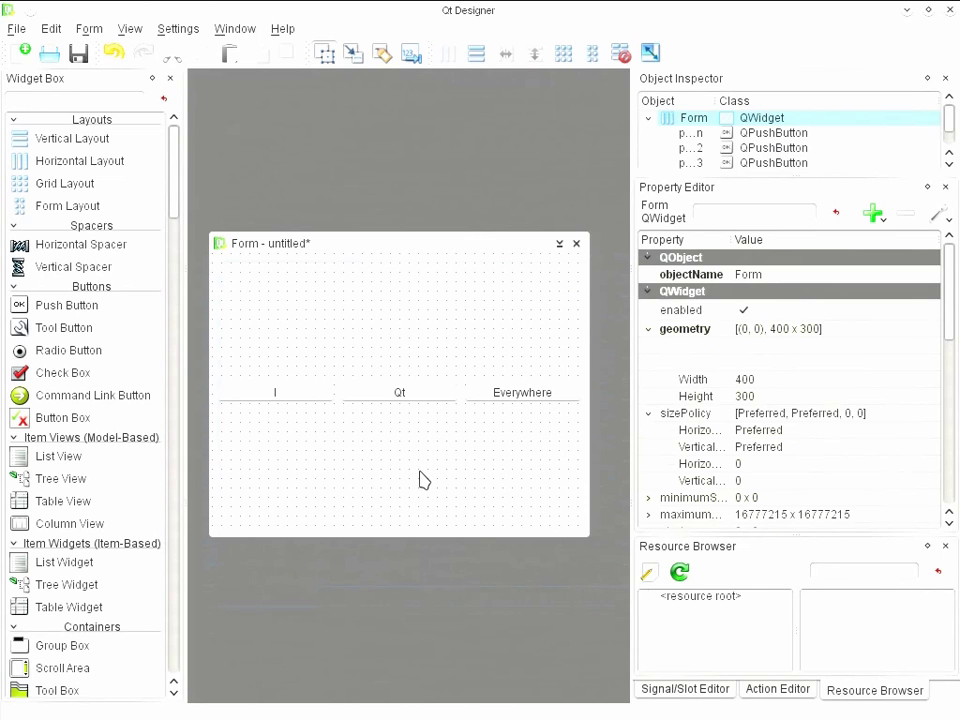
pyautogui.click(268, 401)
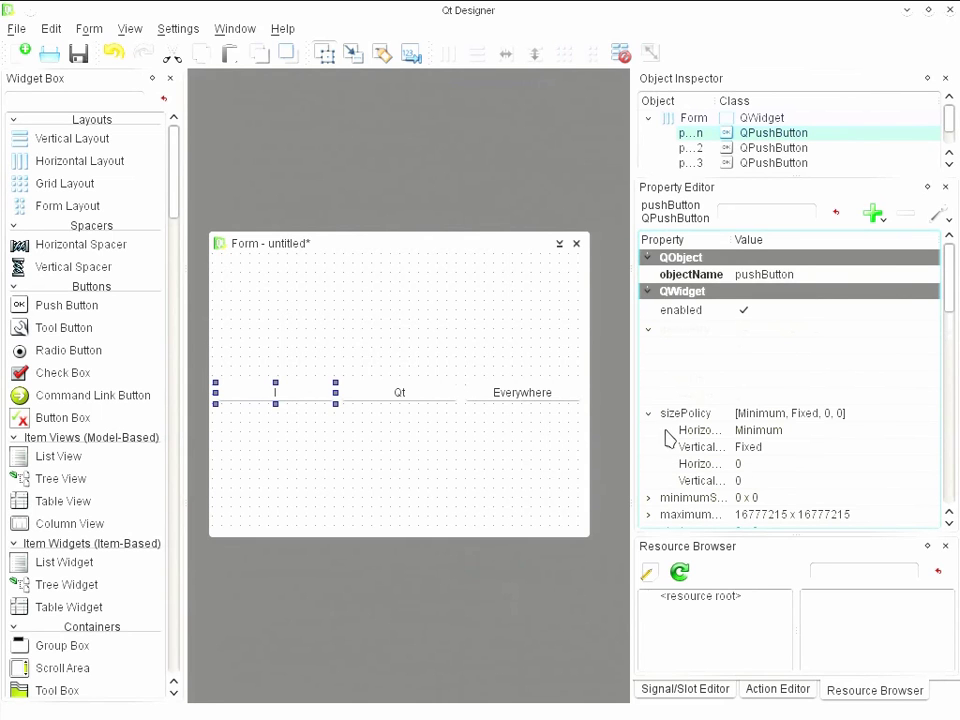
pyautogui.click(760, 449)
pyautogui.click(762, 447)
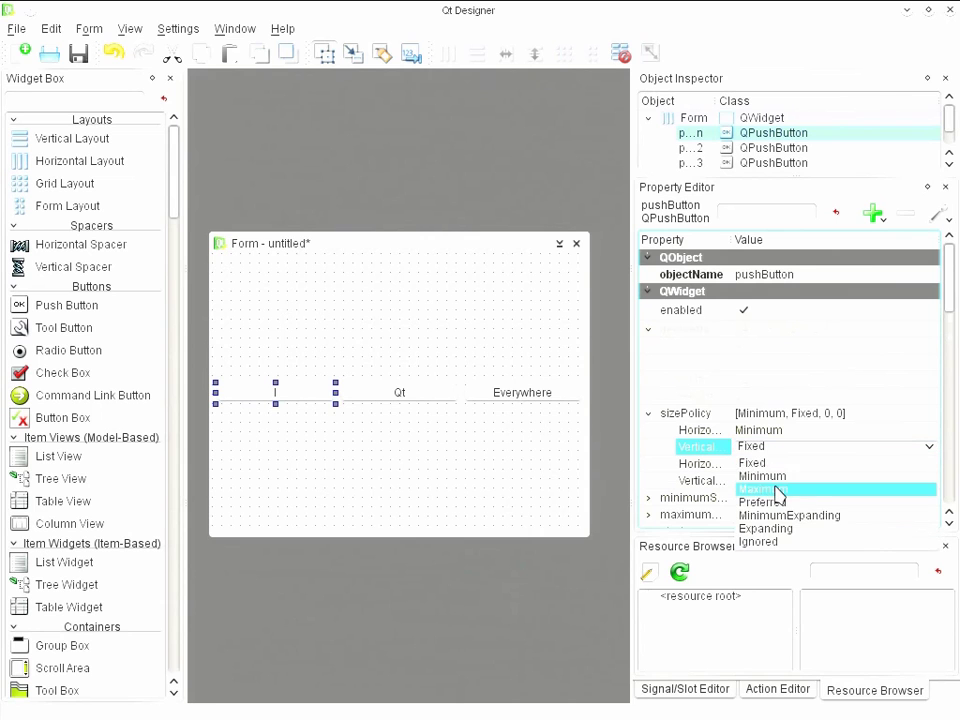
pyautogui.click(777, 478)
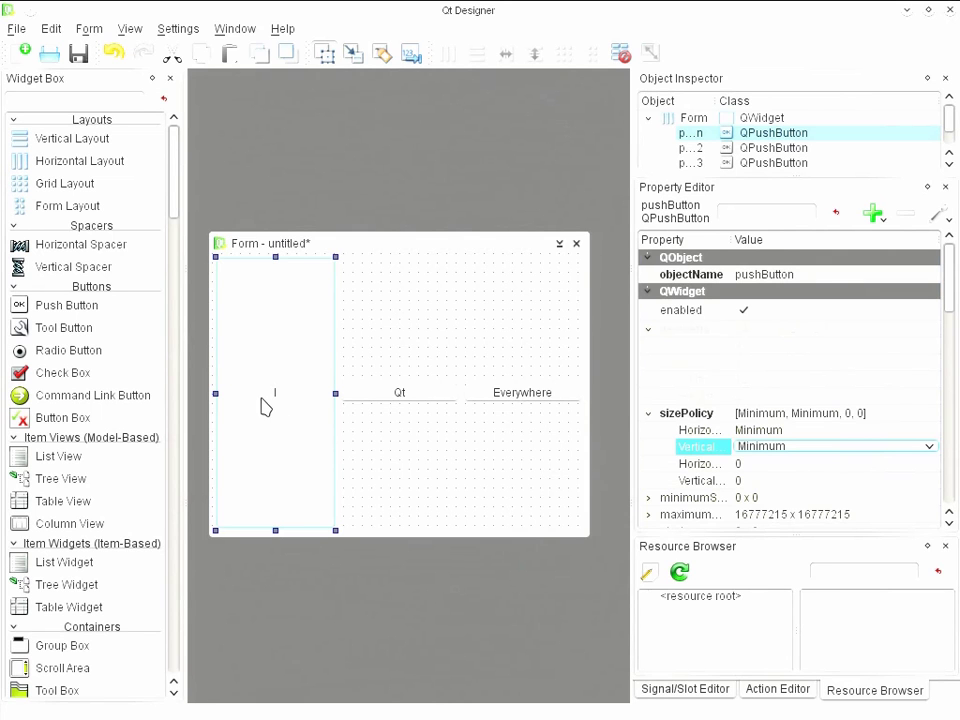
# Step: Add the "Qt" and "Everywhere" buttons to the selection and set the vertical size policy of all three to Minimum
pyautogui.keyDown('ctrl'); pyautogui.click(385, 399); pyautogui.keyUp('ctrl')
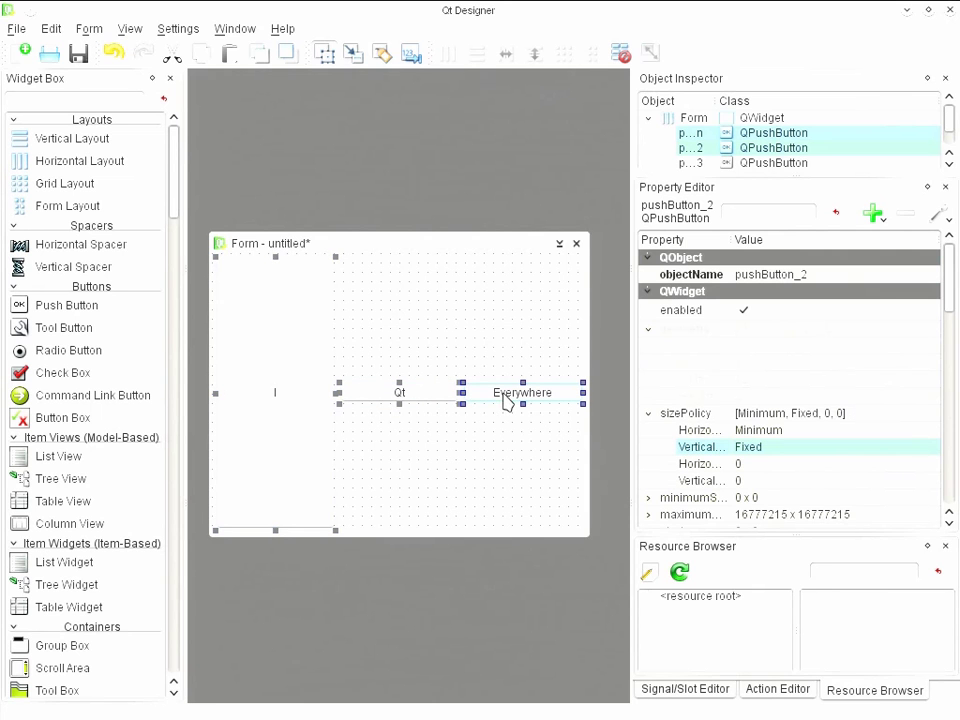
pyautogui.keyDown('ctrl'); pyautogui.click(506, 398); pyautogui.keyUp('ctrl')
pyautogui.click(784, 452)
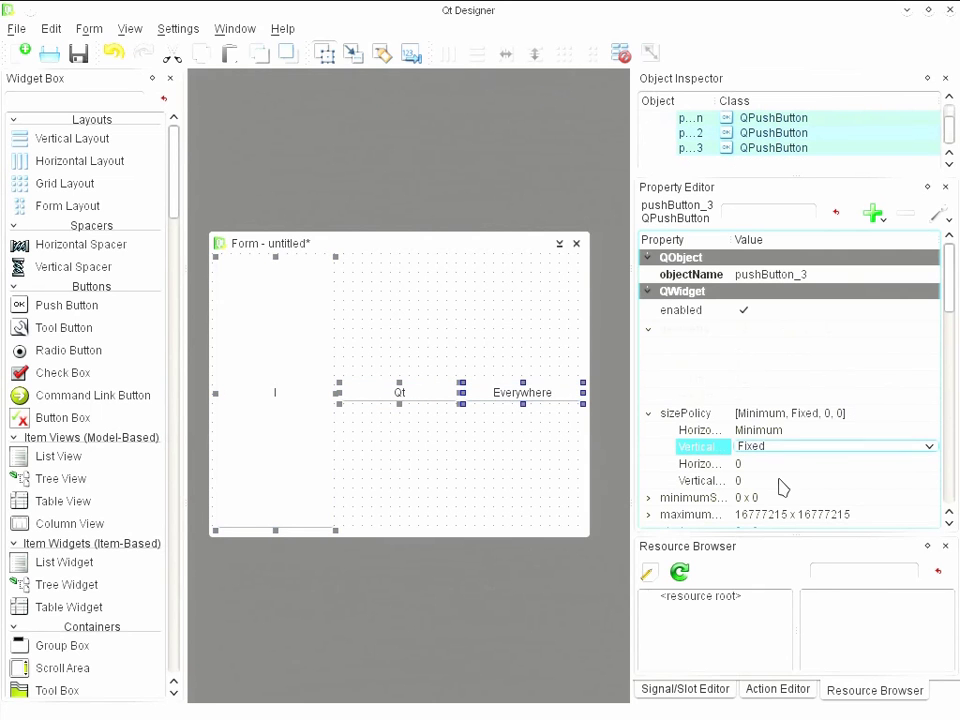
pyautogui.click(780, 452)
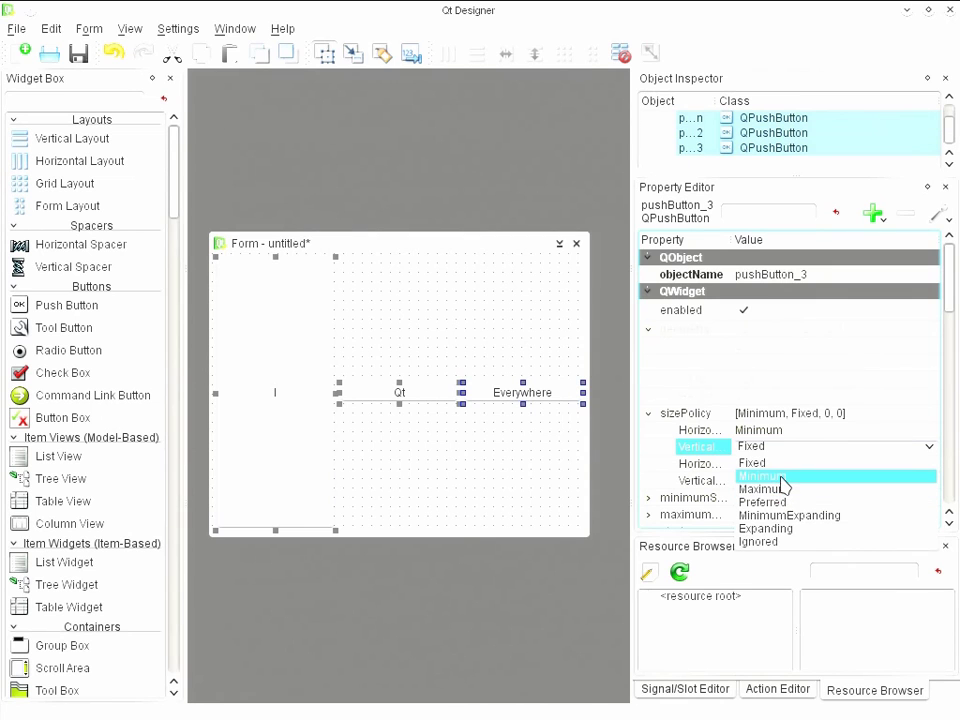
pyautogui.click(784, 479)
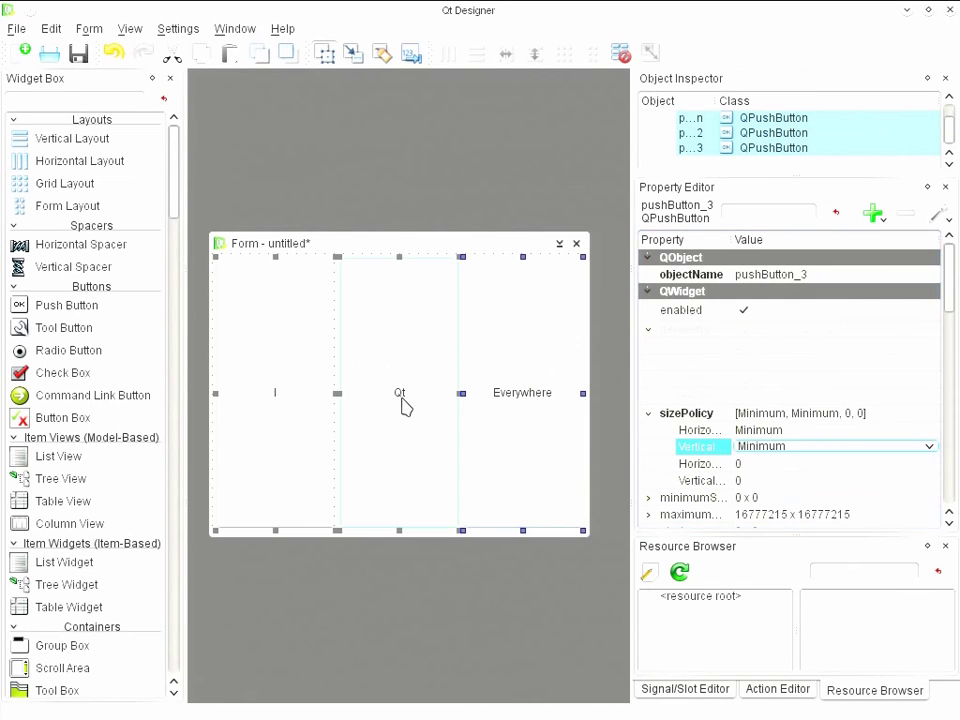
# Step: Set the horizontal size policy of the three selected buttons to Maximum and deselect them
pyautogui.click(784, 430)
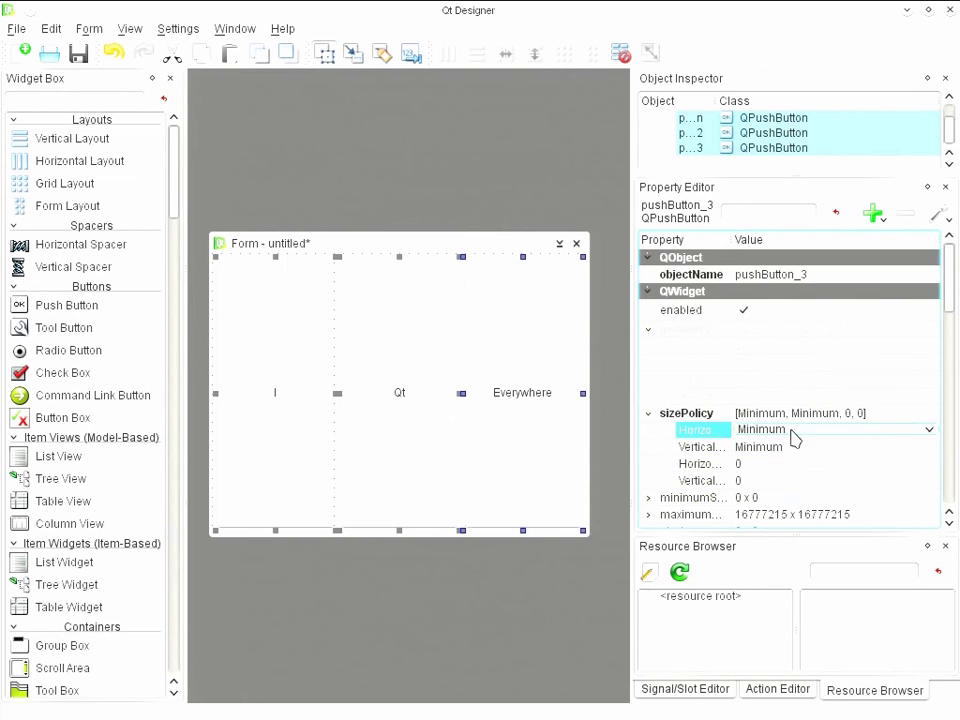
pyautogui.click(793, 433)
pyautogui.click(790, 473)
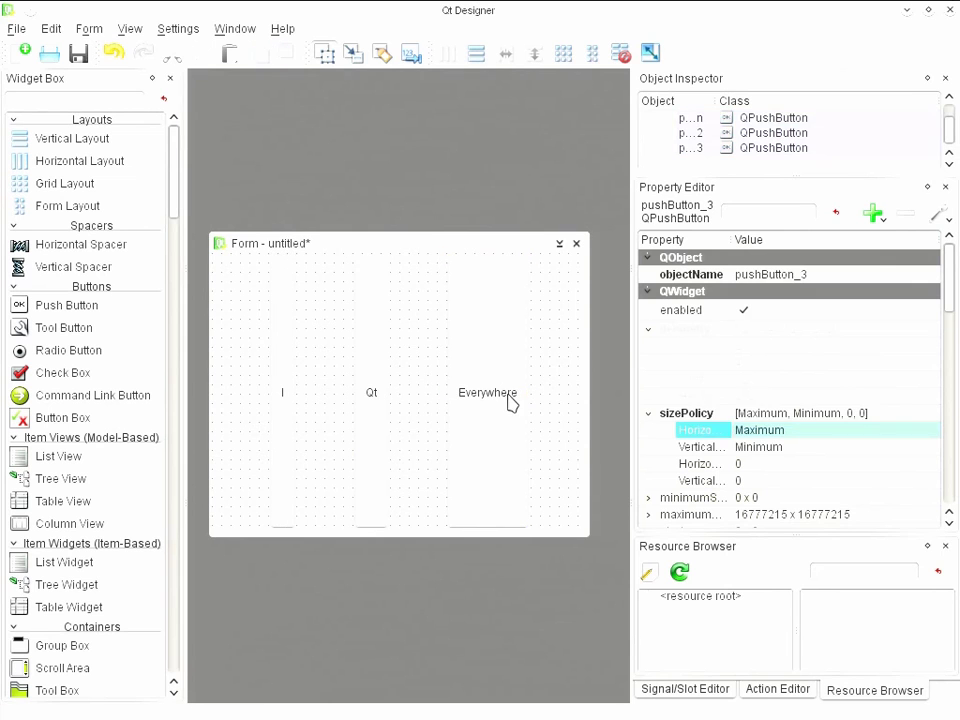
pyautogui.click(568, 418)
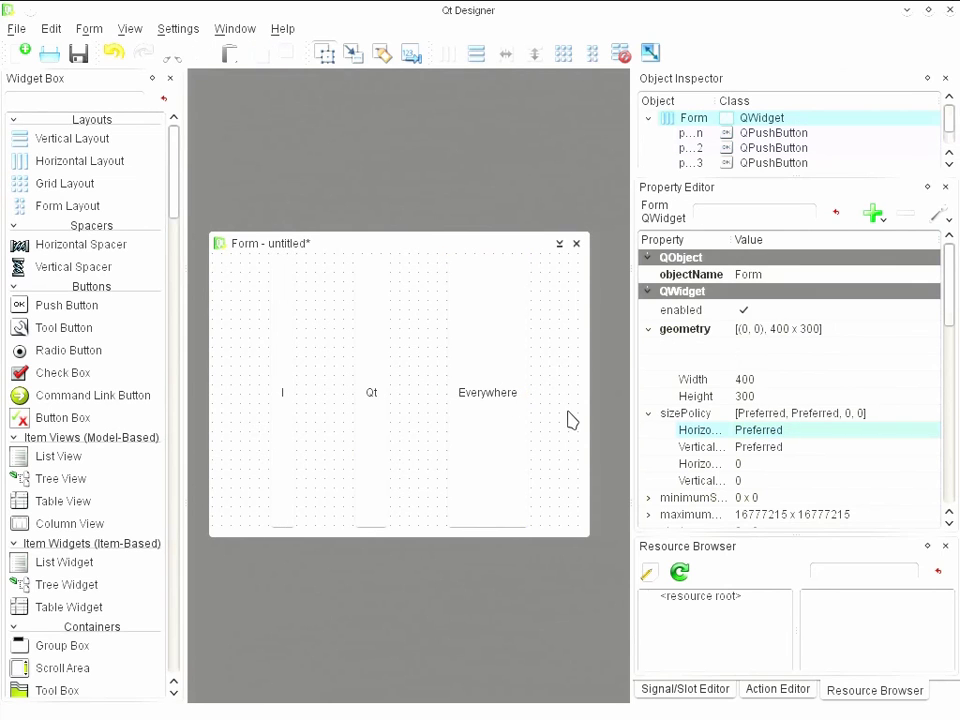
# Step: Select the "I", "Qt" and "Everywhere" buttons together and set their horizontal size policy to Minimum
pyautogui.click(279, 406)
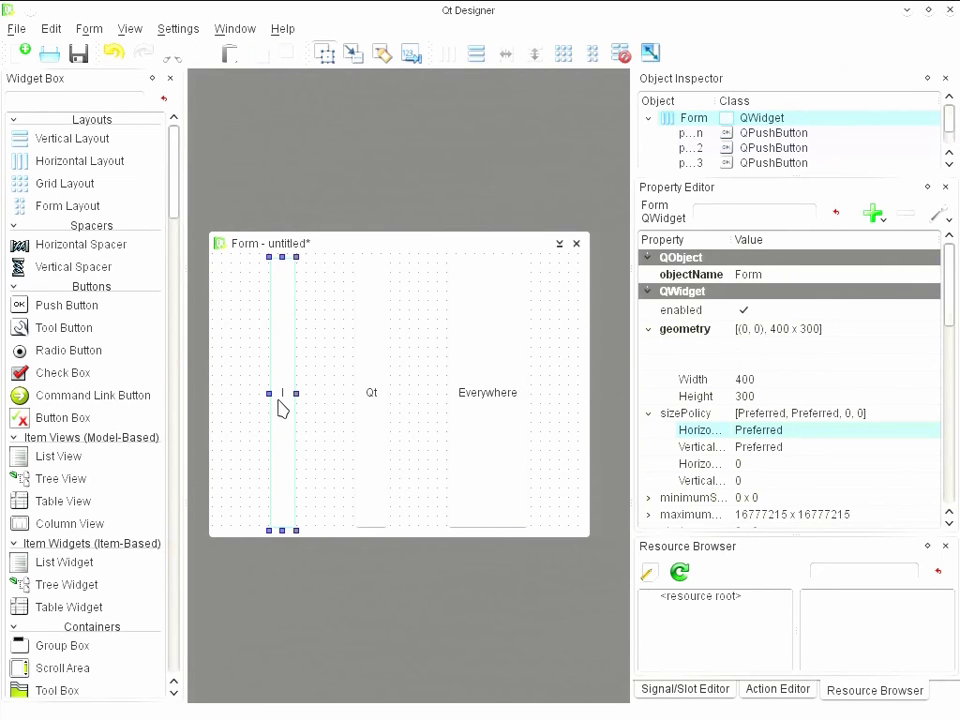
pyautogui.keyDown('ctrl'); pyautogui.click(369, 414); pyautogui.keyUp('ctrl')
pyautogui.keyDown('ctrl'); pyautogui.click(488, 418); pyautogui.keyUp('ctrl')
pyautogui.click(766, 431)
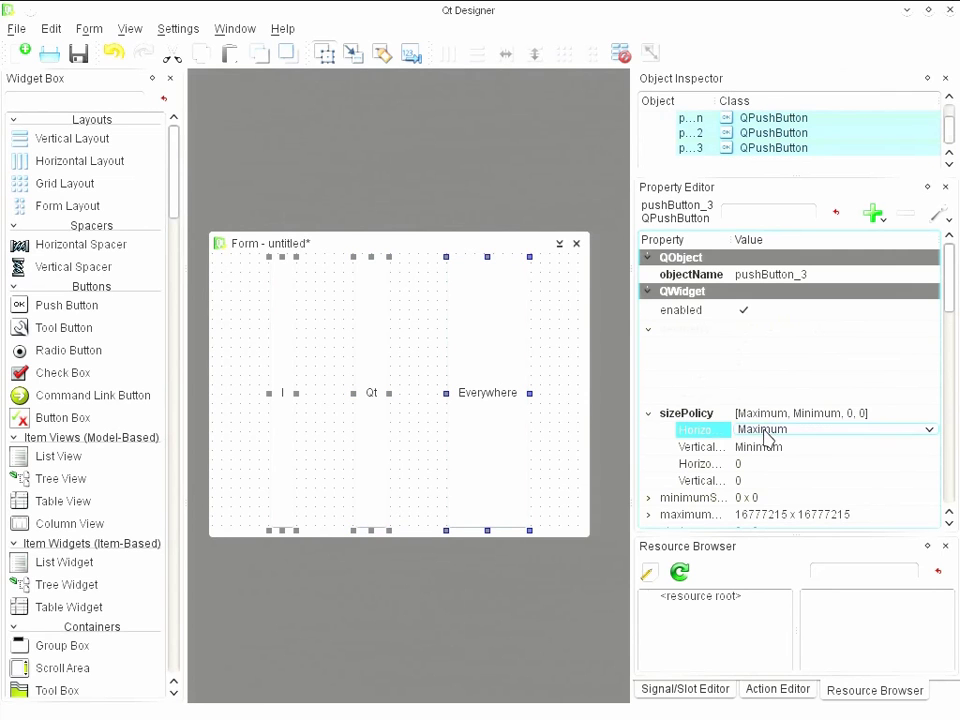
pyautogui.click(781, 437)
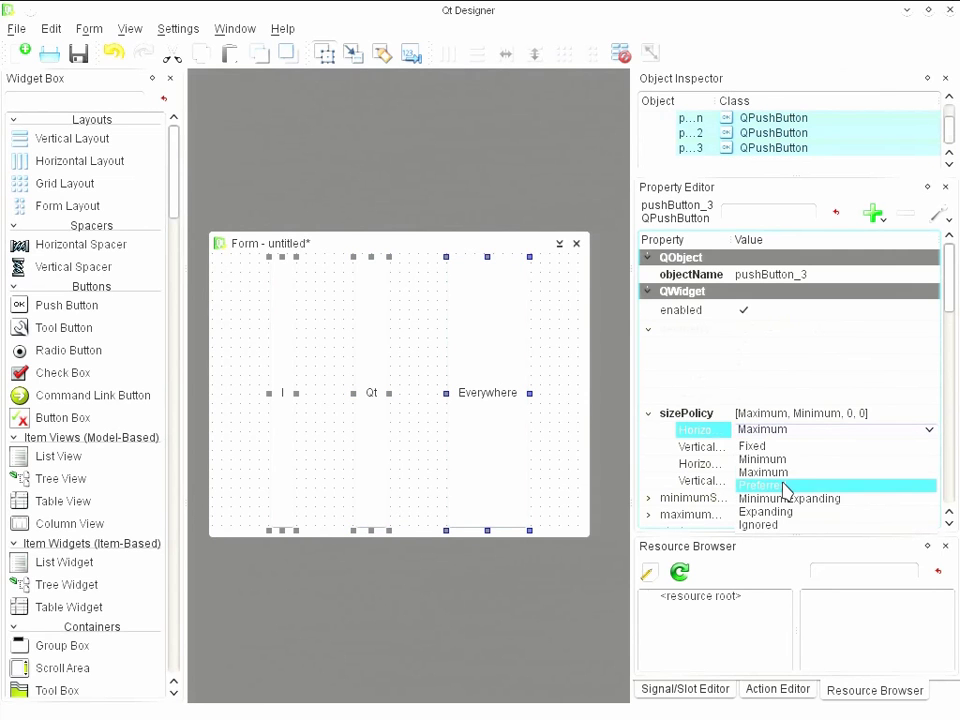
pyautogui.click(785, 462)
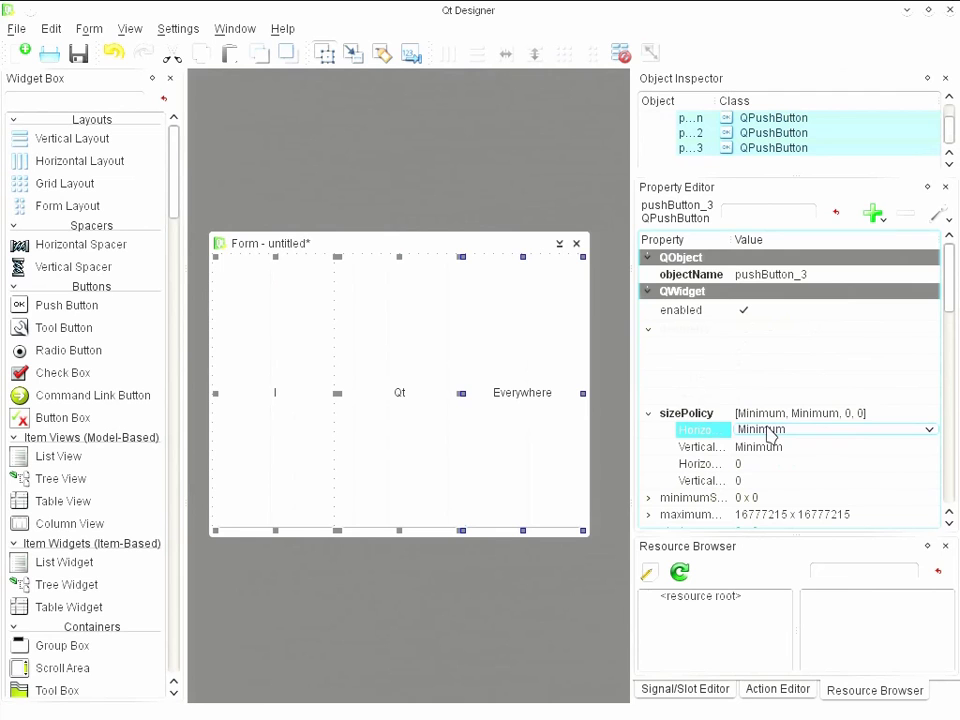
# Step: Select the form, try larger top margins such as 34 and 74 for its horizontal layout, and return the margin to 4
pyautogui.click(588, 420)
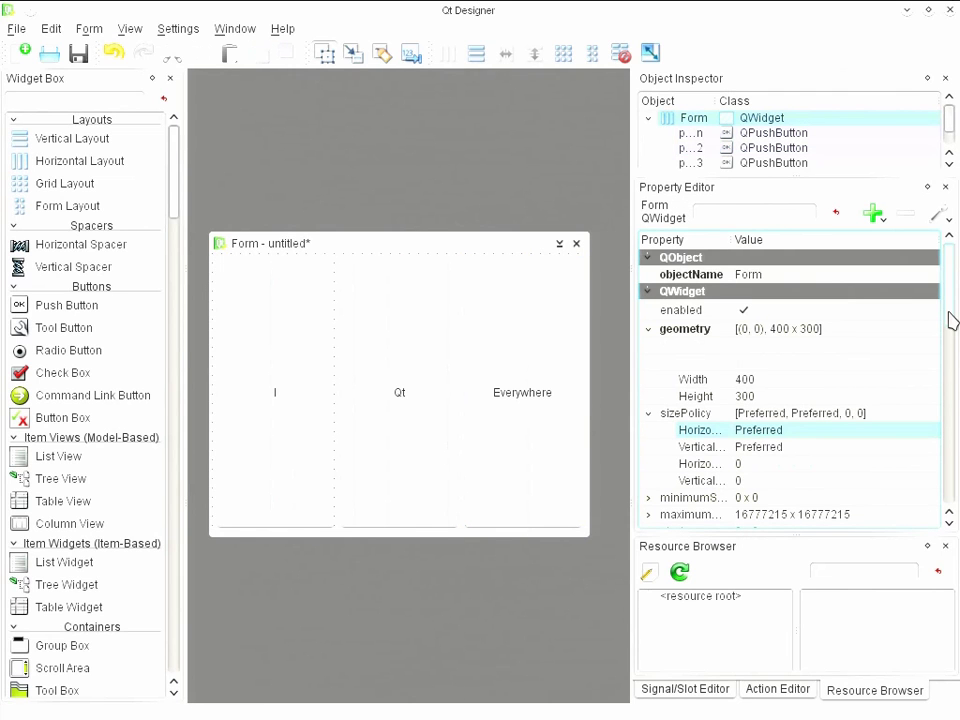
pyautogui.moveTo(951, 320); pyautogui.dragTo(946, 553)
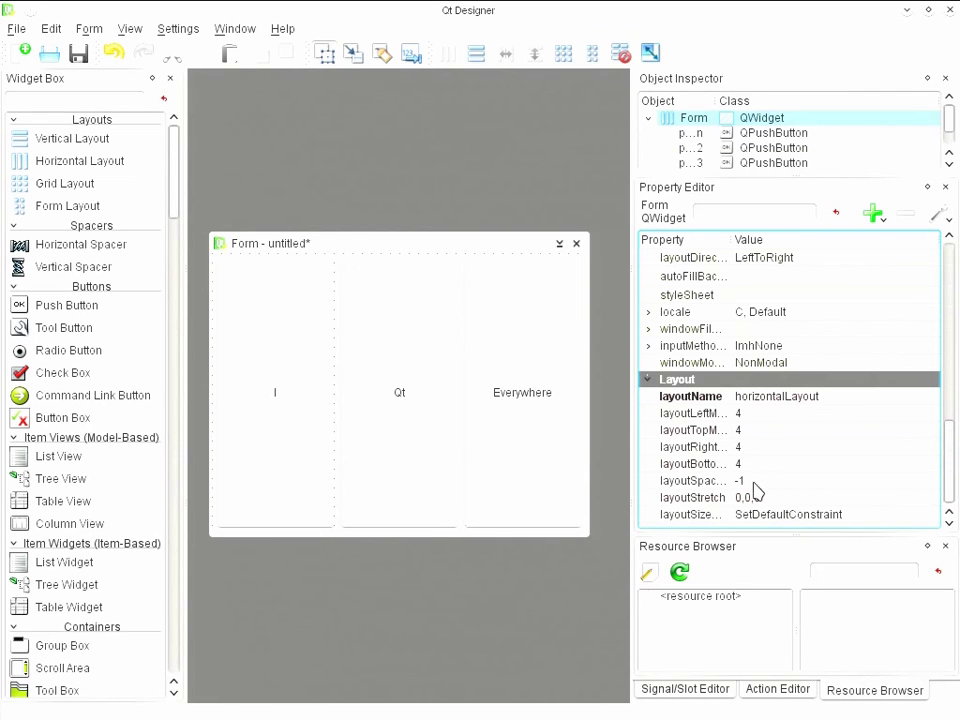
pyautogui.click(748, 430)
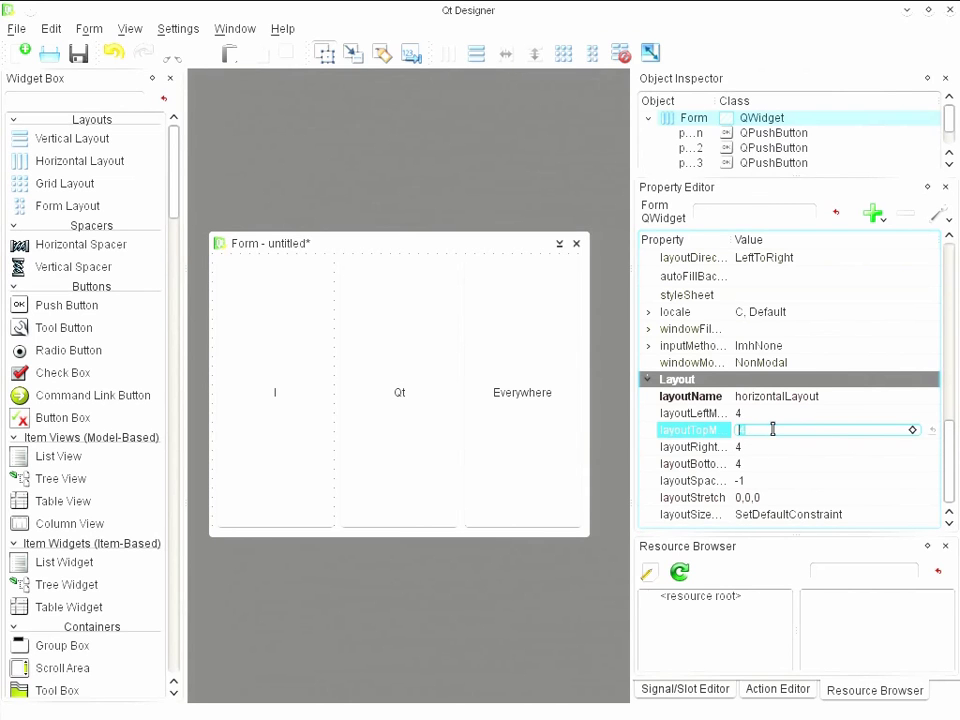
pyautogui.moveTo(774, 429); pyautogui.dragTo(777, 429)
pyautogui.scroll(20, 776, 429)
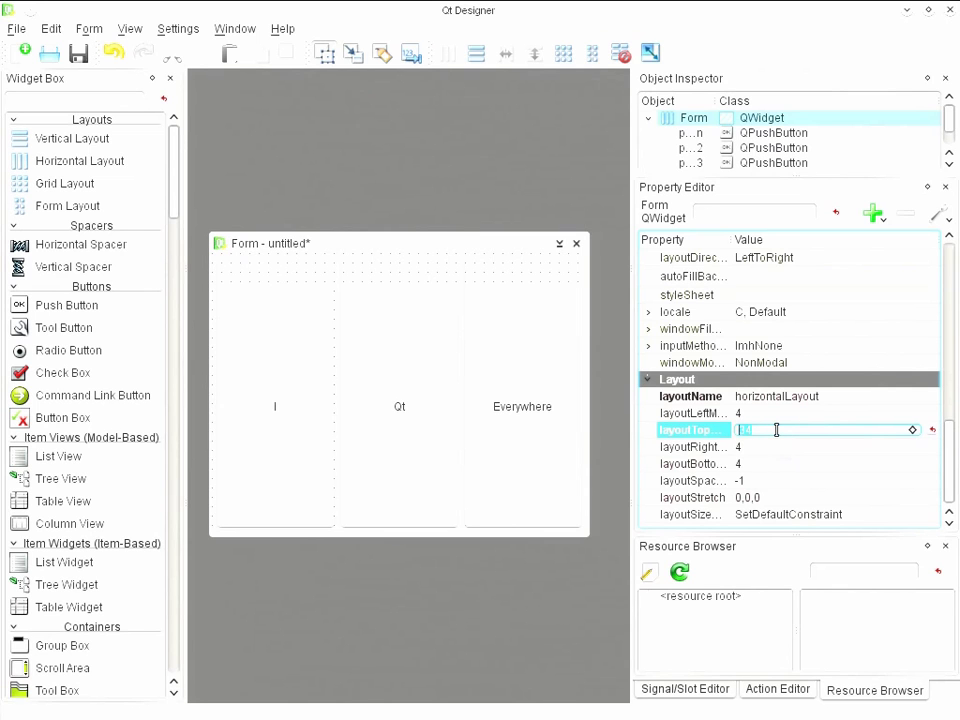
pyautogui.scroll(10, 776, 429)
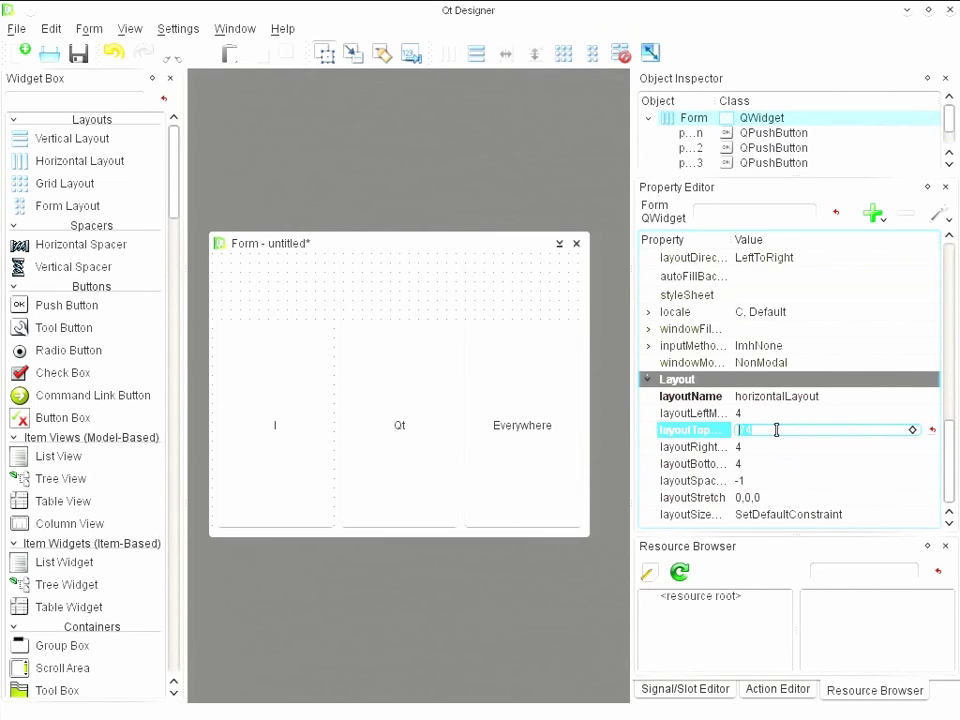
pyautogui.scroll(-20, 776, 429)
pyautogui.scroll(20, 776, 429)
pyautogui.scroll(-20, 776, 429)
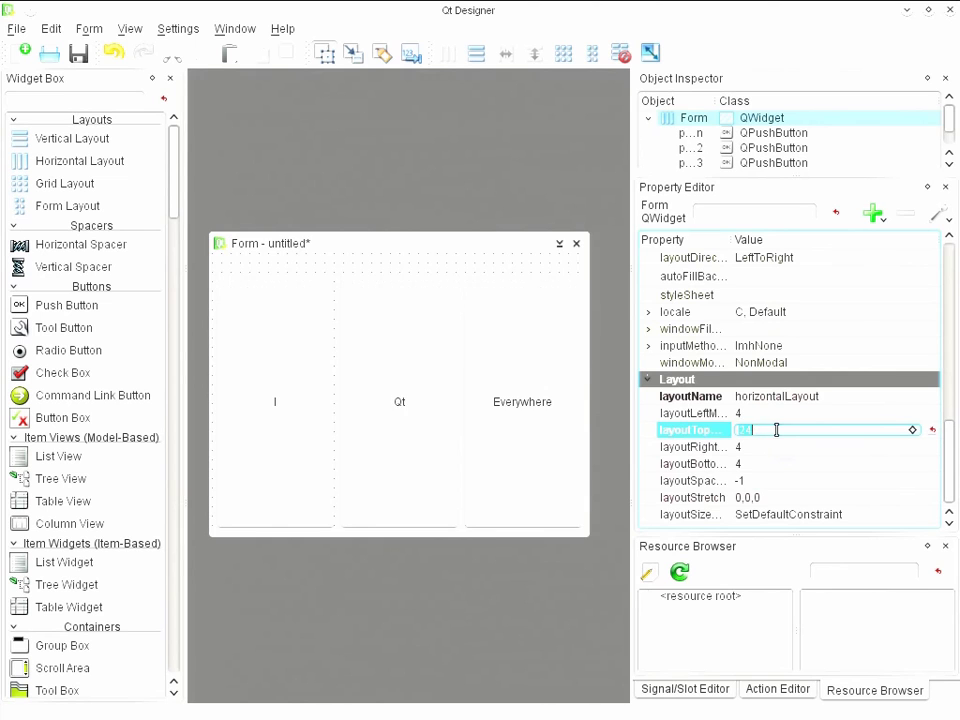
pyautogui.scroll(-15, 776, 429)
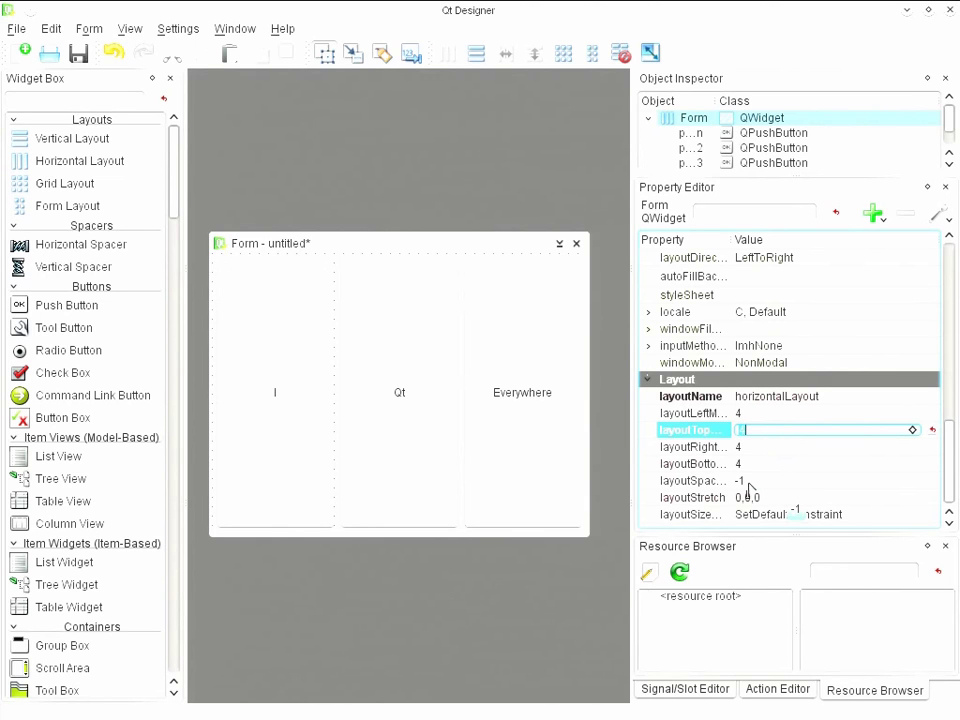
# Step: Try larger spacing values for the form's horizontal layout and return the spacing to -1
pyautogui.click(755, 487)
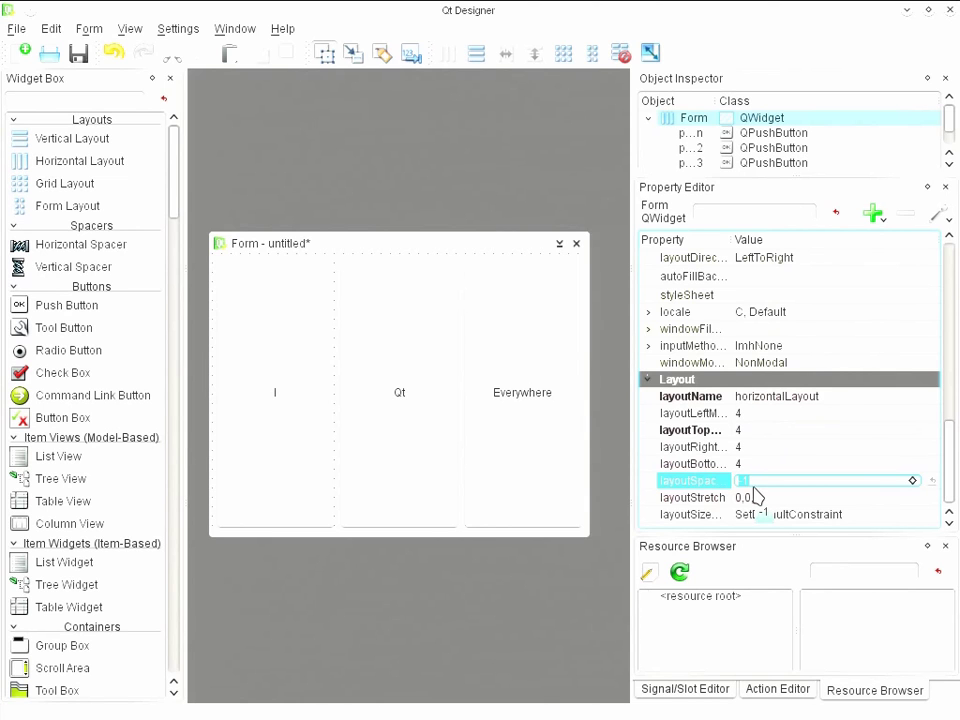
pyautogui.scroll(10, 754, 488)
pyautogui.scroll(5, 755, 490)
pyautogui.scroll(-8, 756, 496)
# Step: Set the stretch factors of the form's horizontal layout to 1,2,1
pyautogui.click(758, 497)
pyautogui.moveTo(771, 497); pyautogui.dragTo(724, 503)
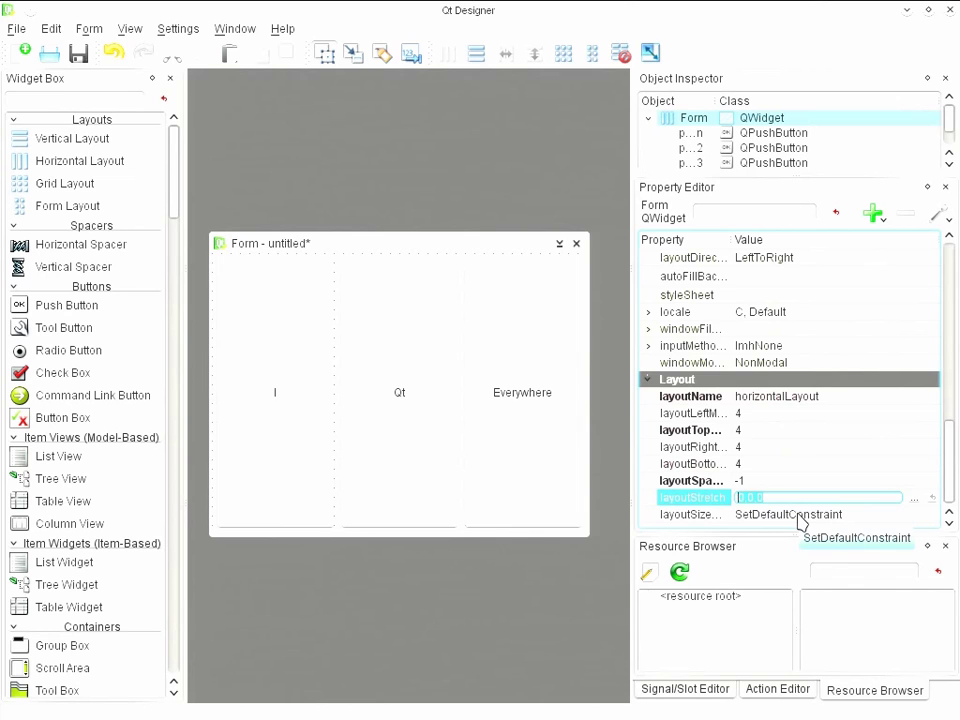
pyautogui.write('1,2')
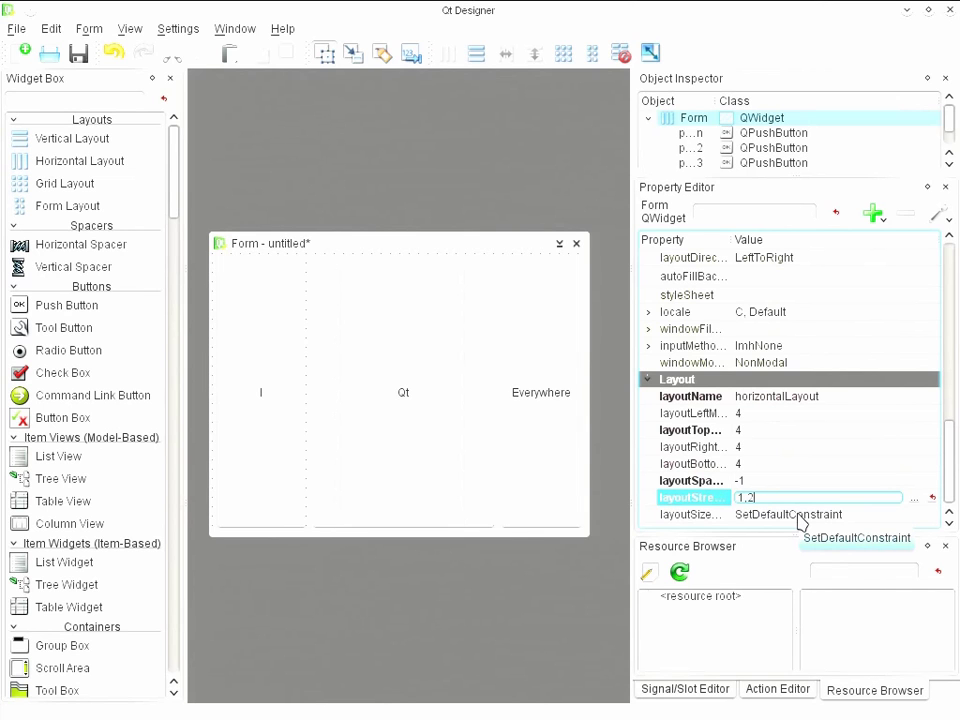
pyautogui.write(',6')
pyautogui.press('BackSpace')
pyautogui.press('BackSpace')
pyautogui.write(',1')
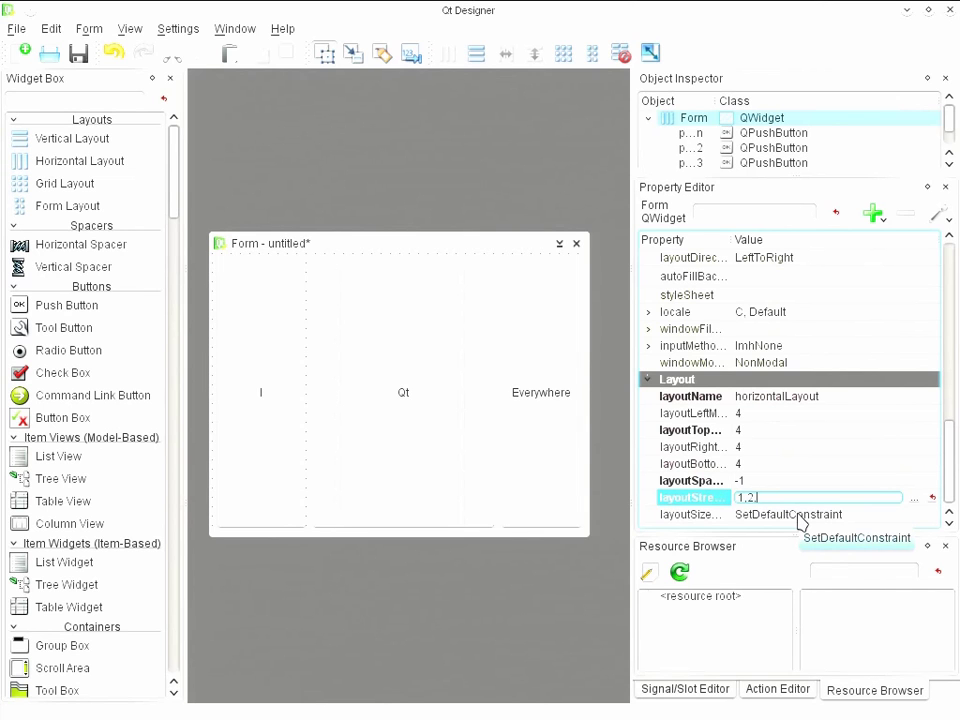